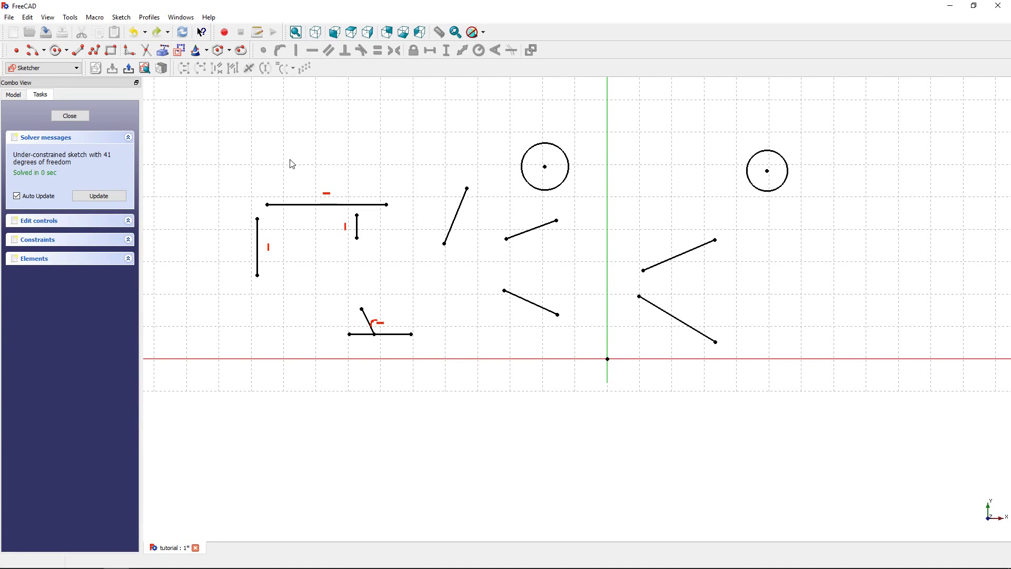
Step: Make the top line's left end coincident with the vertical line's top, and put the short vertical line's top endpoint on the top line
click(268, 205)
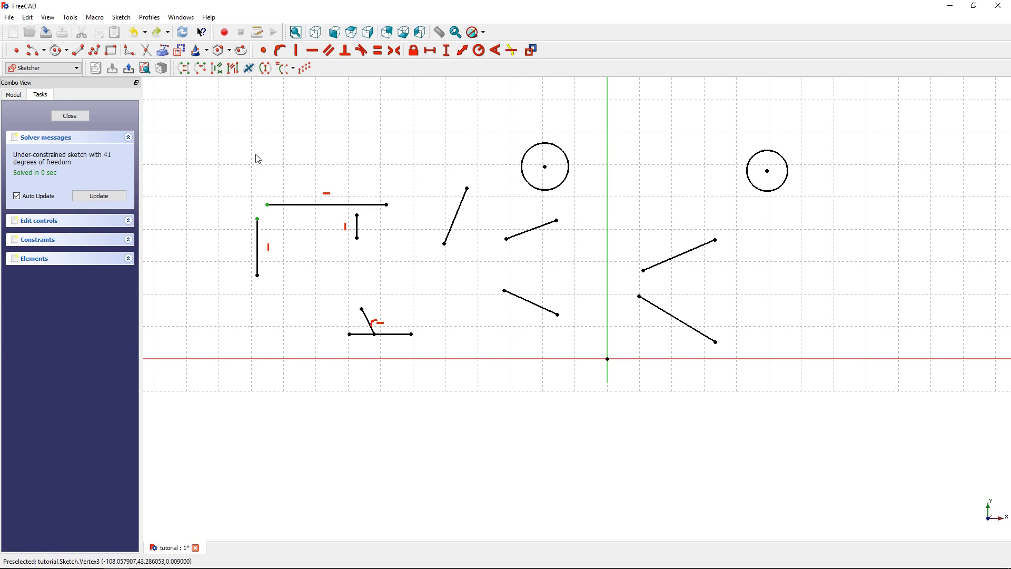
click(263, 51)
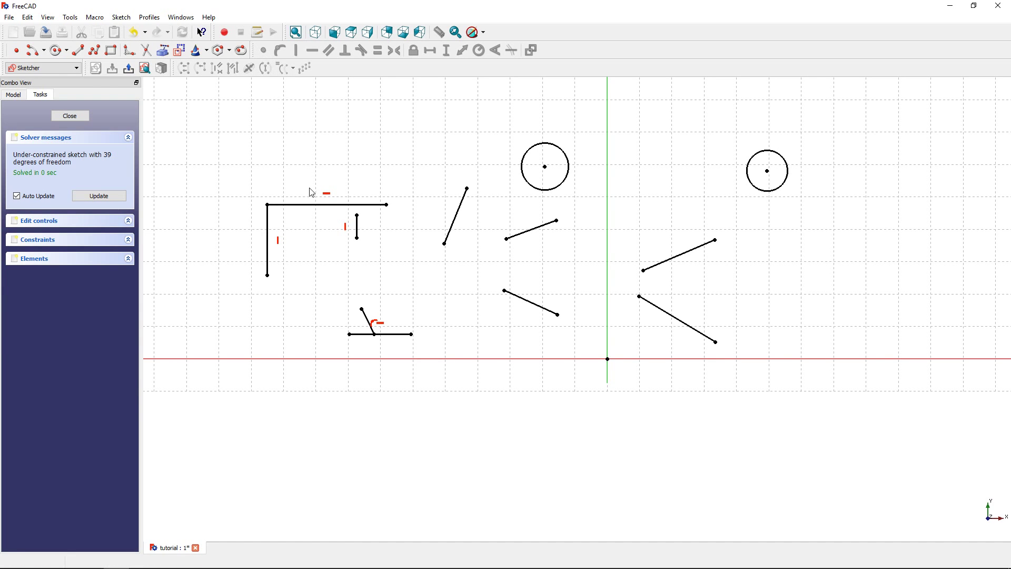
click(319, 205)
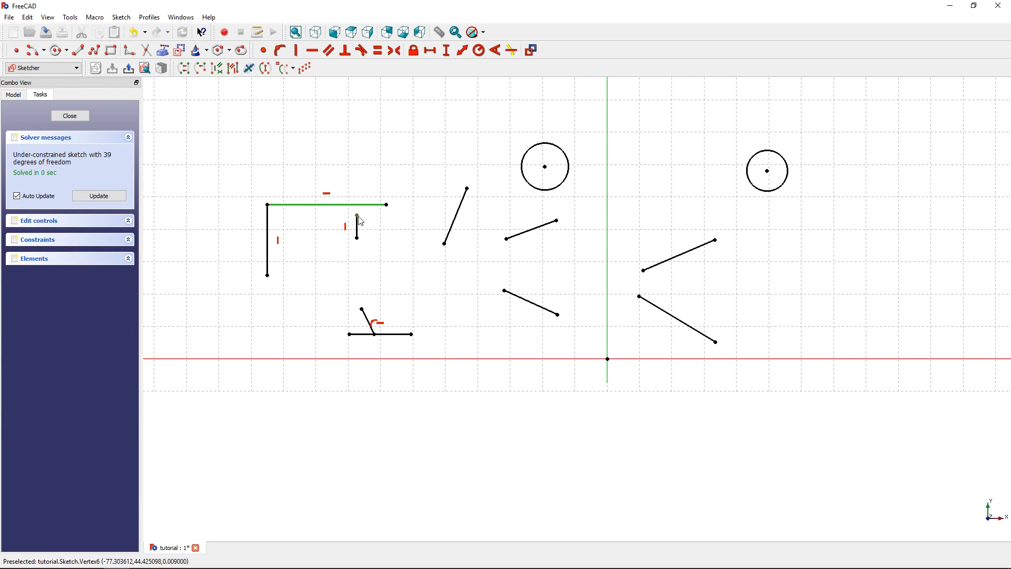
click(358, 215)
click(284, 55)
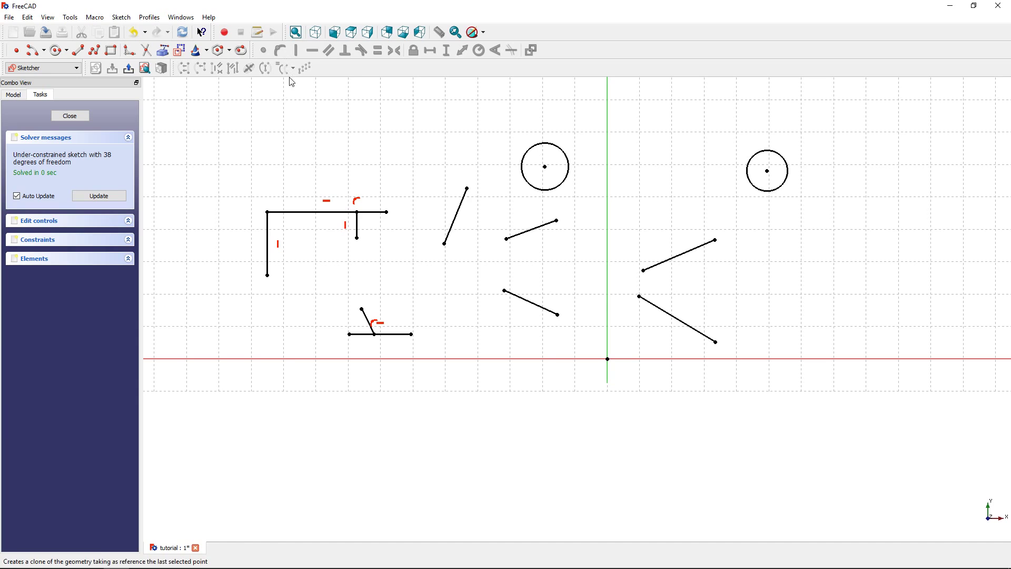
mouse_move(356, 224)
mouse_down()
mouse_move(328, 200)
mouse_move(338, 199)
mouse_up()
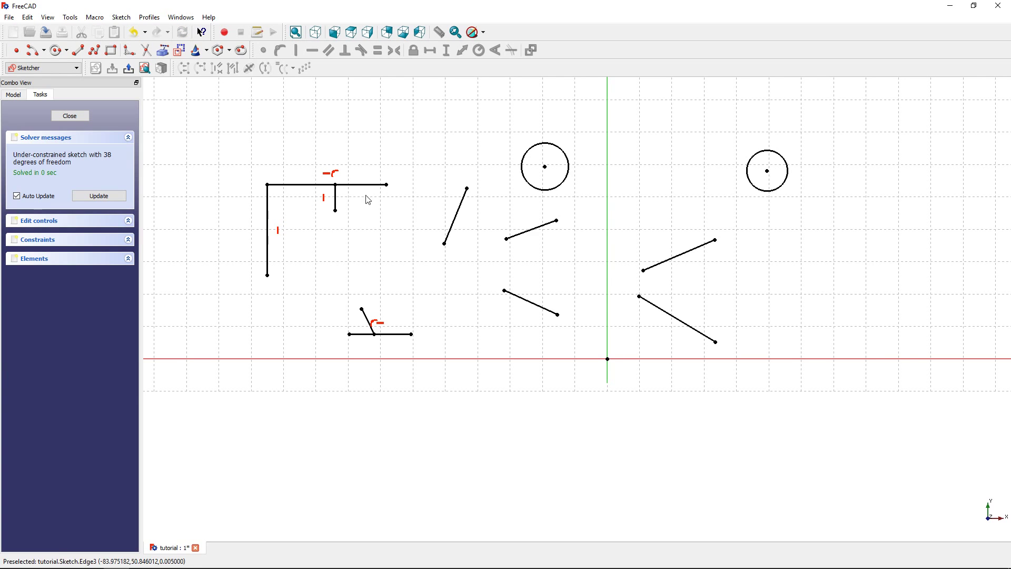
click(463, 204)
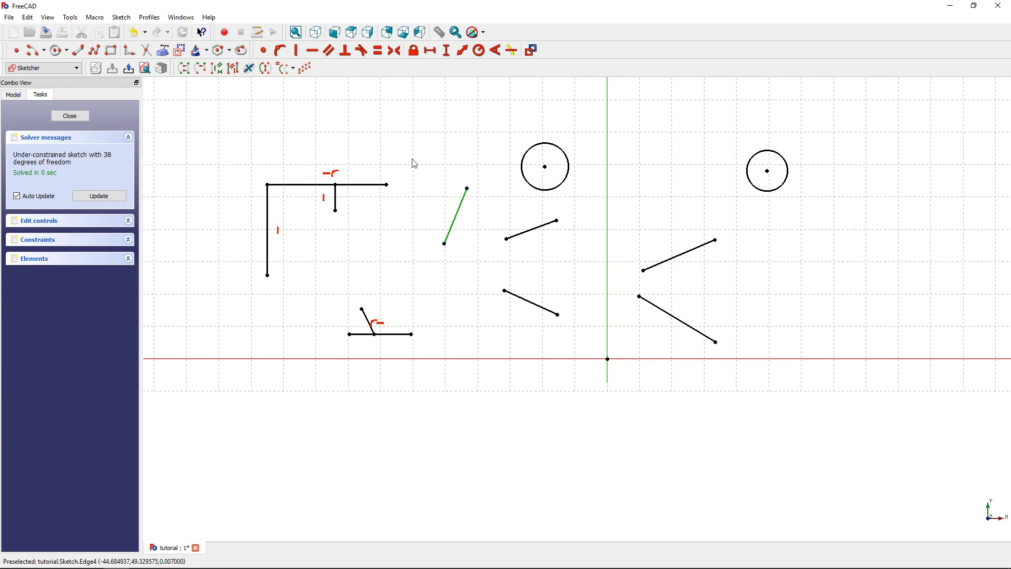
Step: Make the steep line vertical and the upper middle slanted line horizontal
click(297, 50)
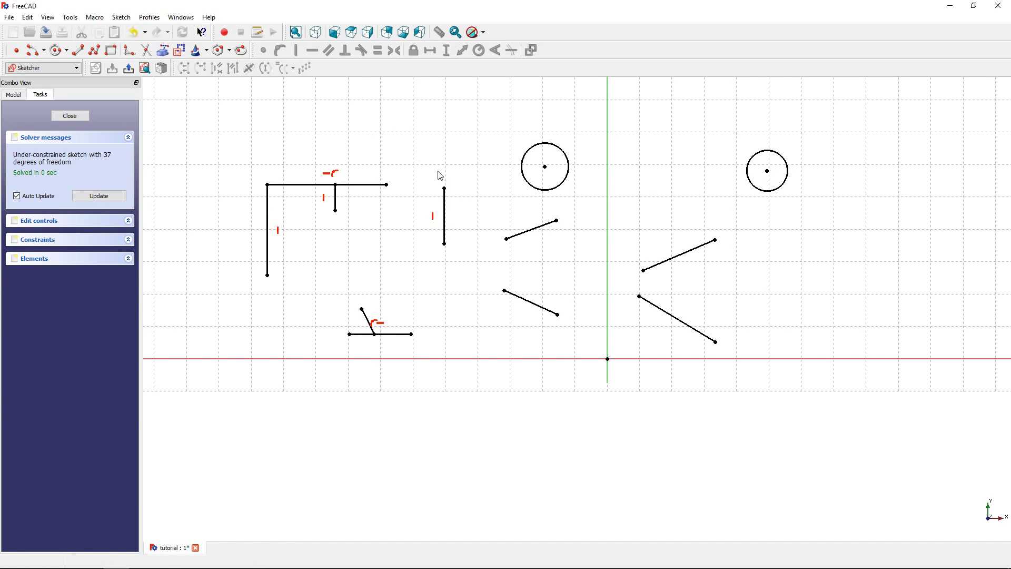
click(511, 236)
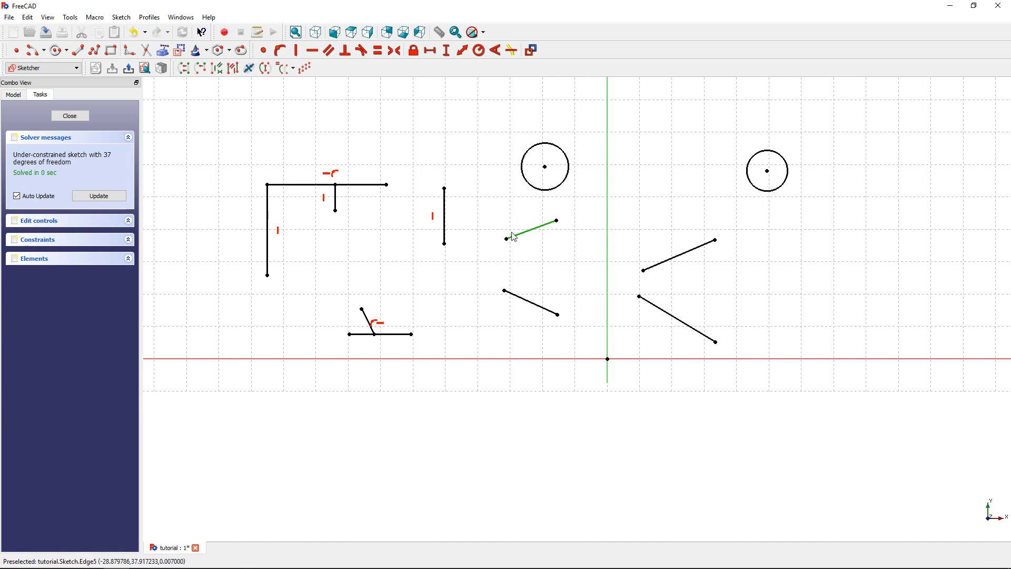
click(312, 51)
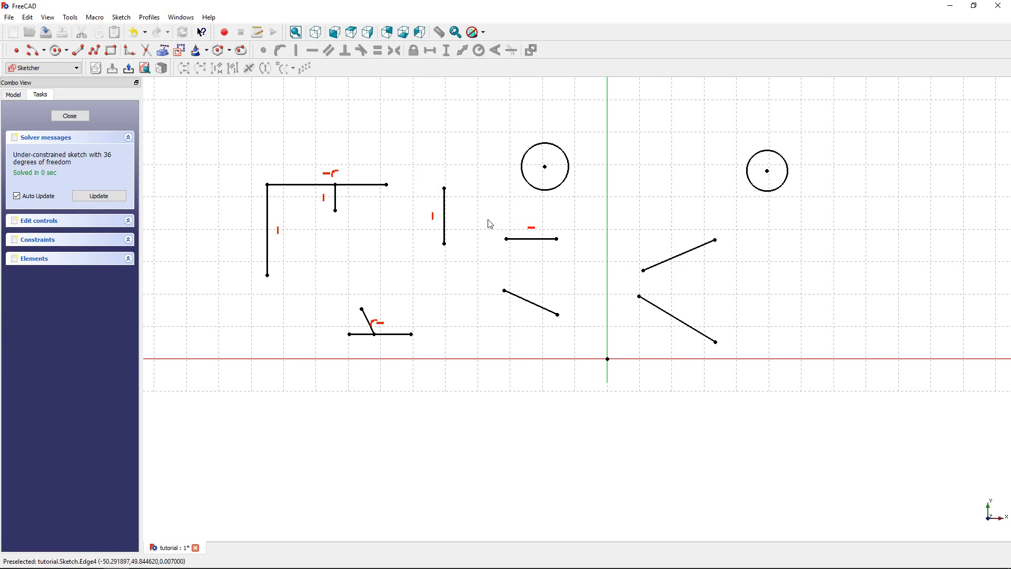
Step: Make the lower middle line parallel to the new horizontal line
click(514, 240)
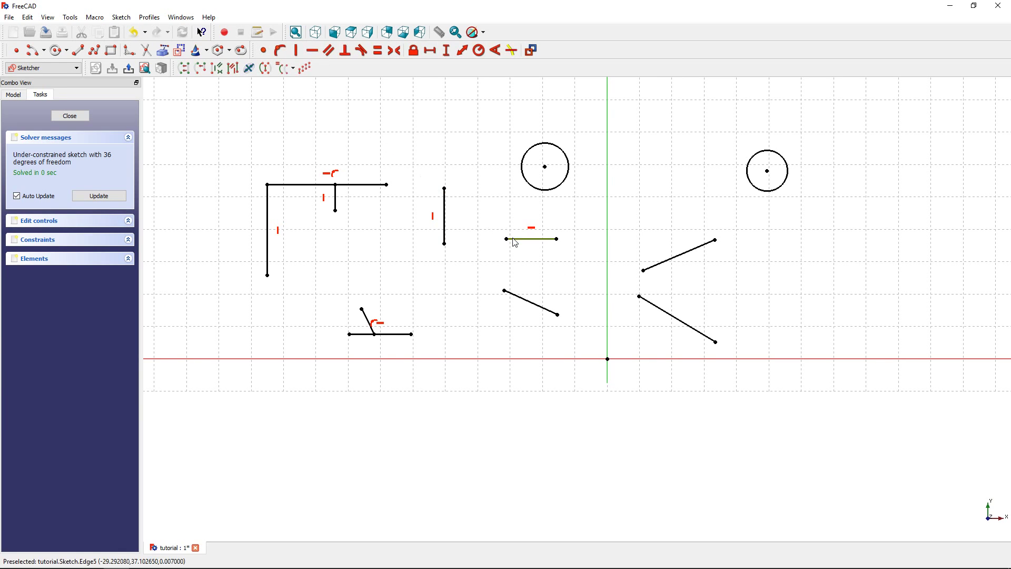
click(515, 295)
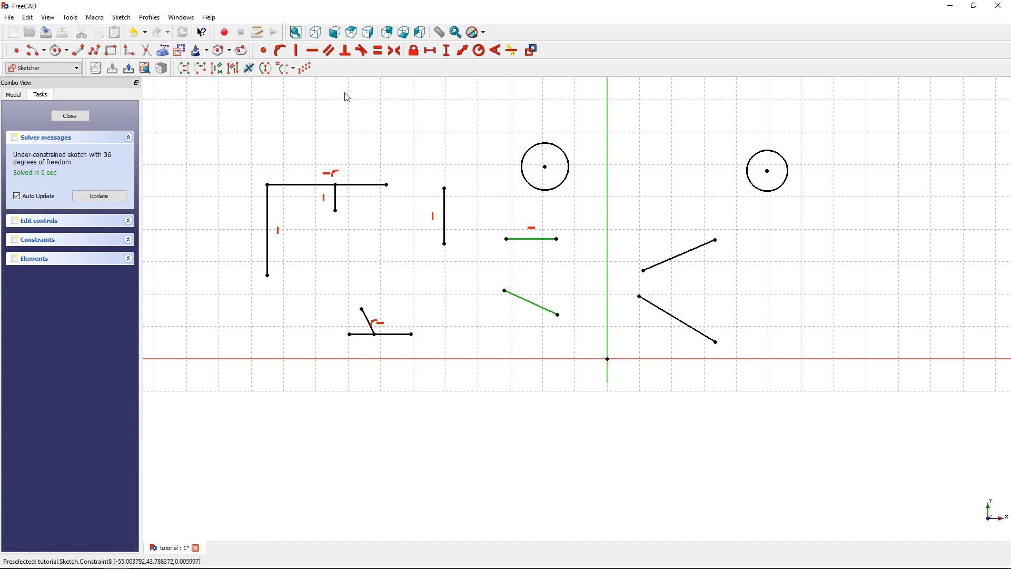
click(329, 51)
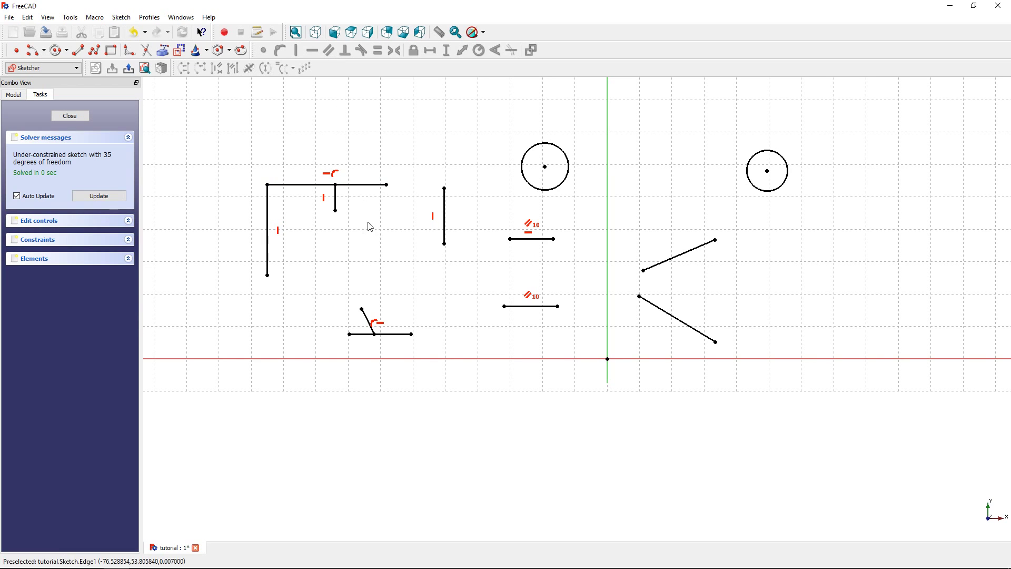
Step: Make the short bottom-left slanted line perpendicular to the bottom horizontal line
click(367, 320)
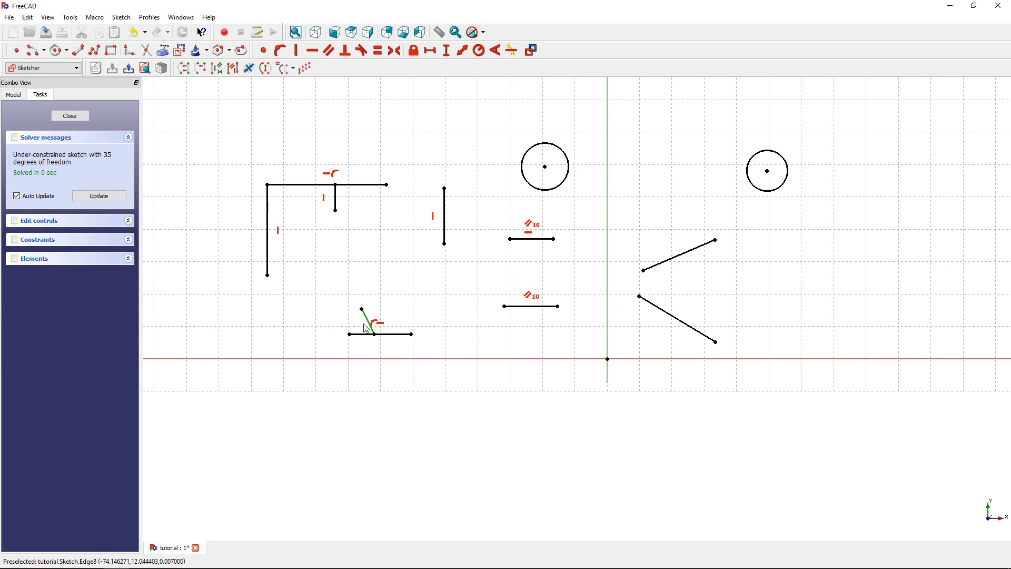
click(359, 335)
click(347, 54)
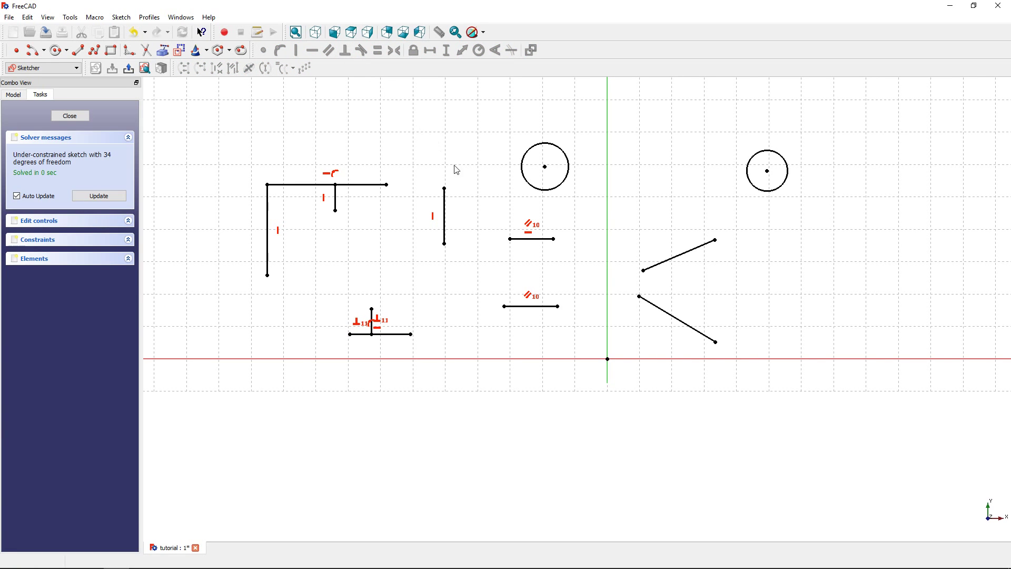
Step: Make the upper short horizontal line tangent to the left circle
click(522, 240)
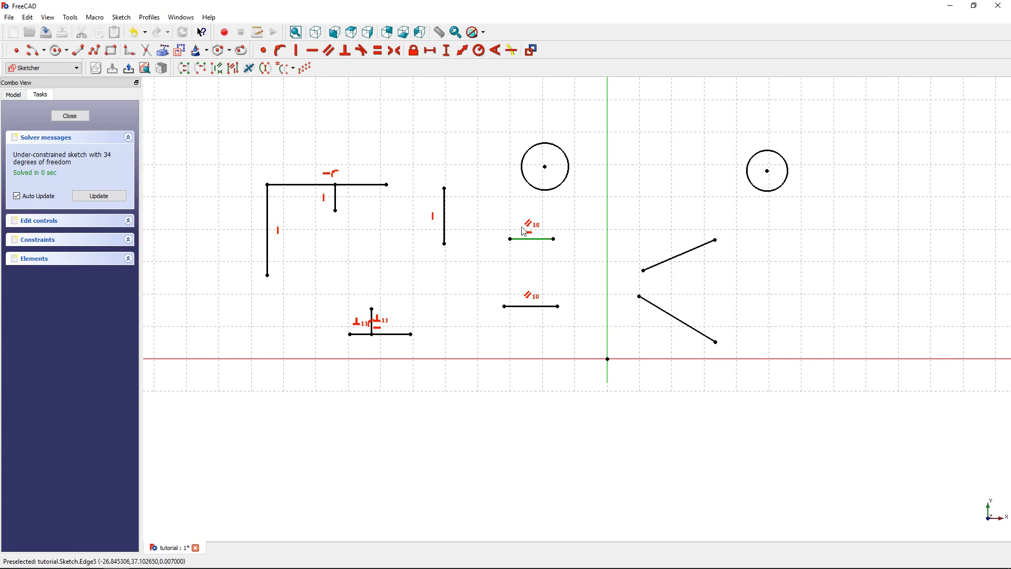
click(530, 188)
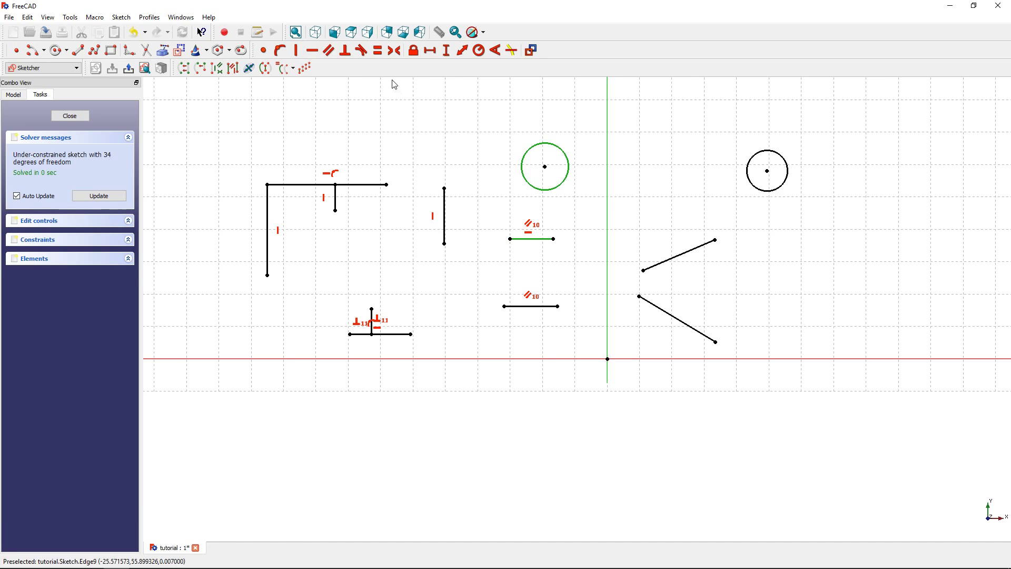
click(365, 51)
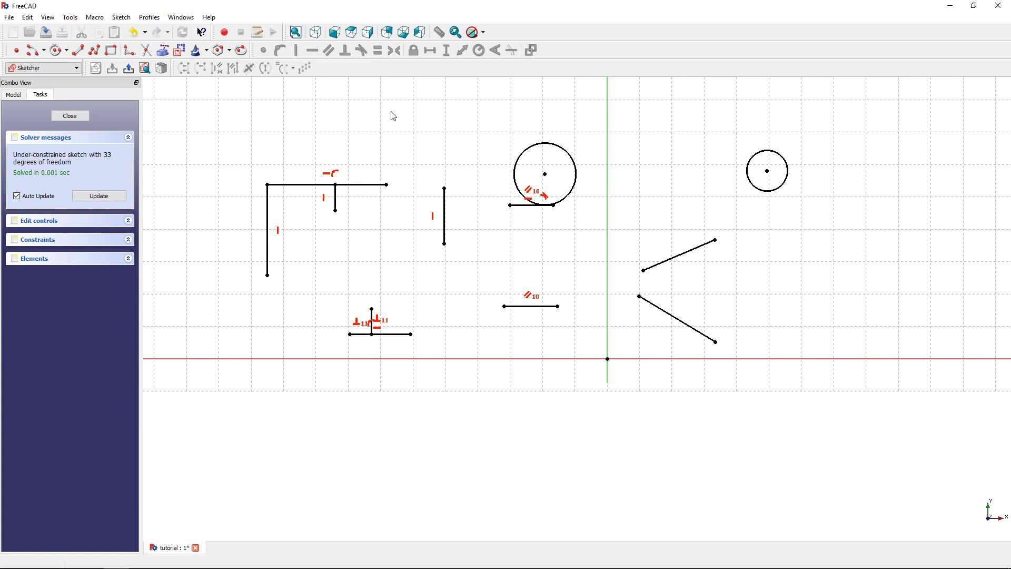
Step: Shorten the vertical line and make it equal in length to the lower horizontal line
drag(445, 188, 462, 236)
click(461, 237)
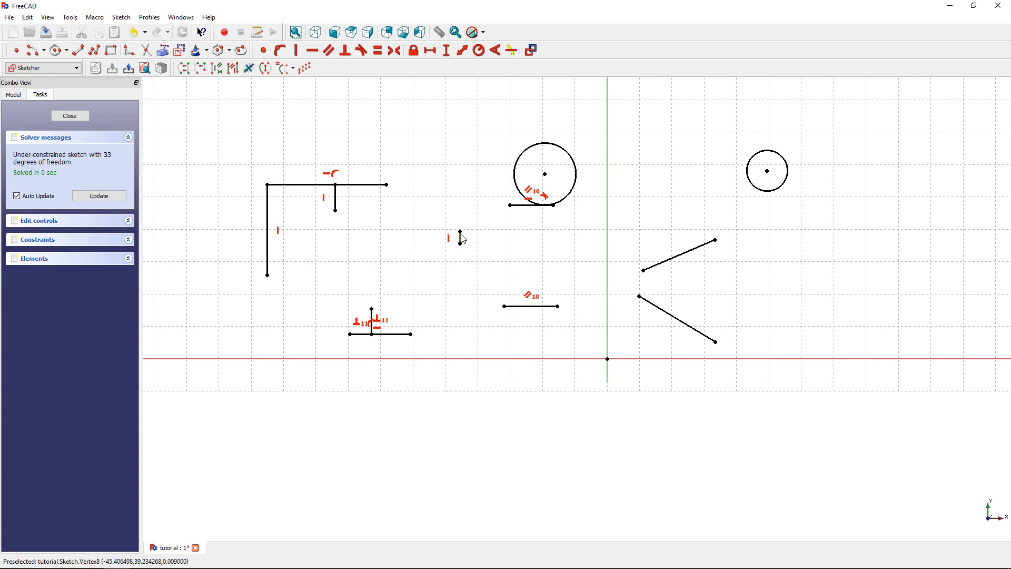
click(515, 306)
click(379, 55)
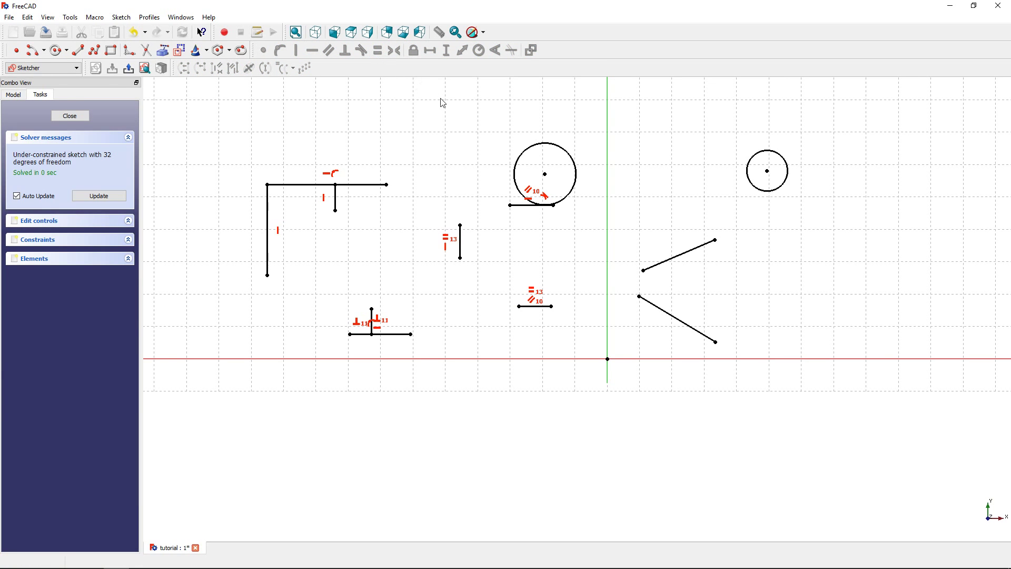
Step: Make the left and right circle centres symmetric about the vertical axis
click(545, 174)
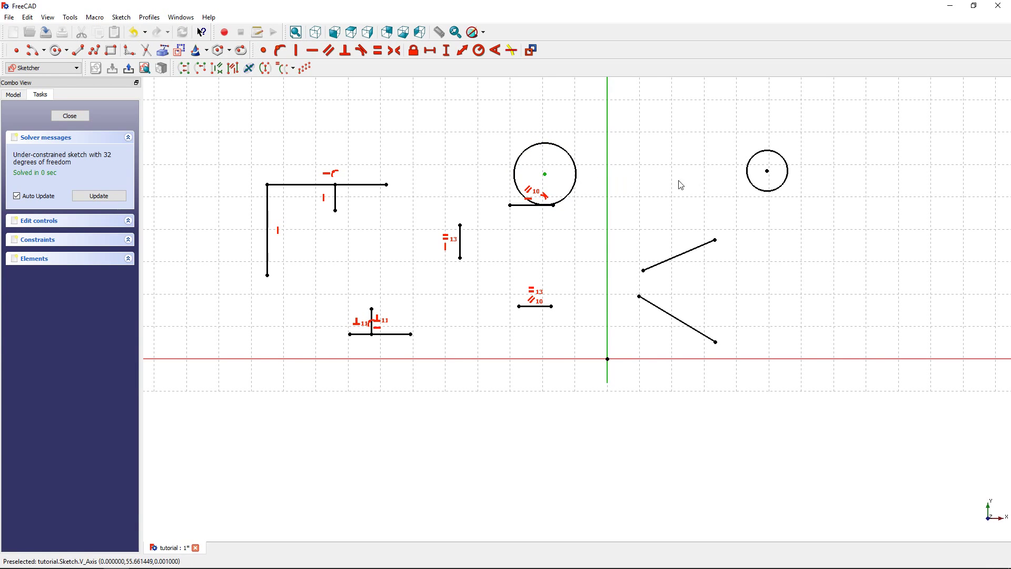
click(768, 172)
click(393, 50)
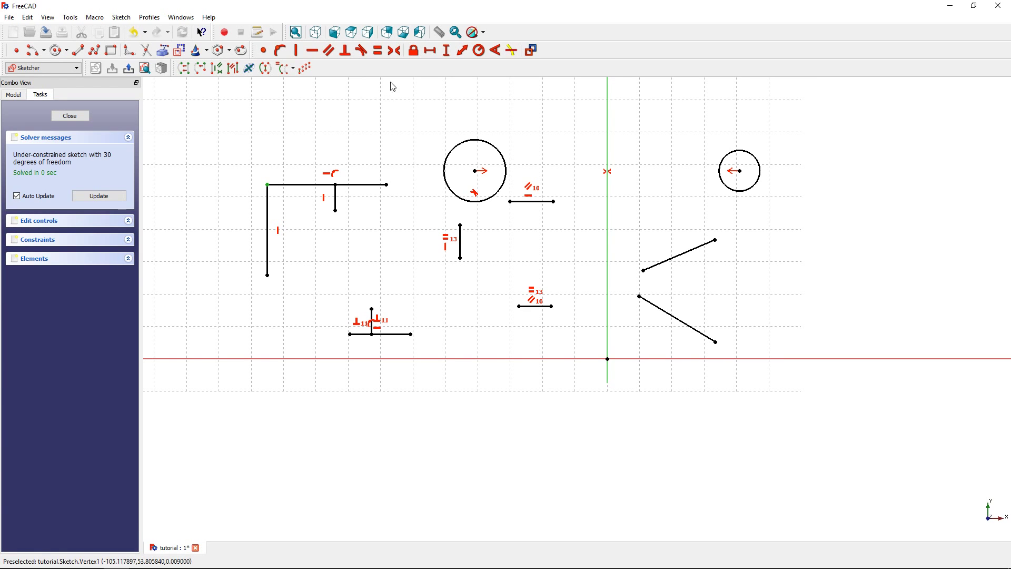
Step: Lock the L shape's top-left corner and give its top line a 25 mm horizontal length
click(414, 51)
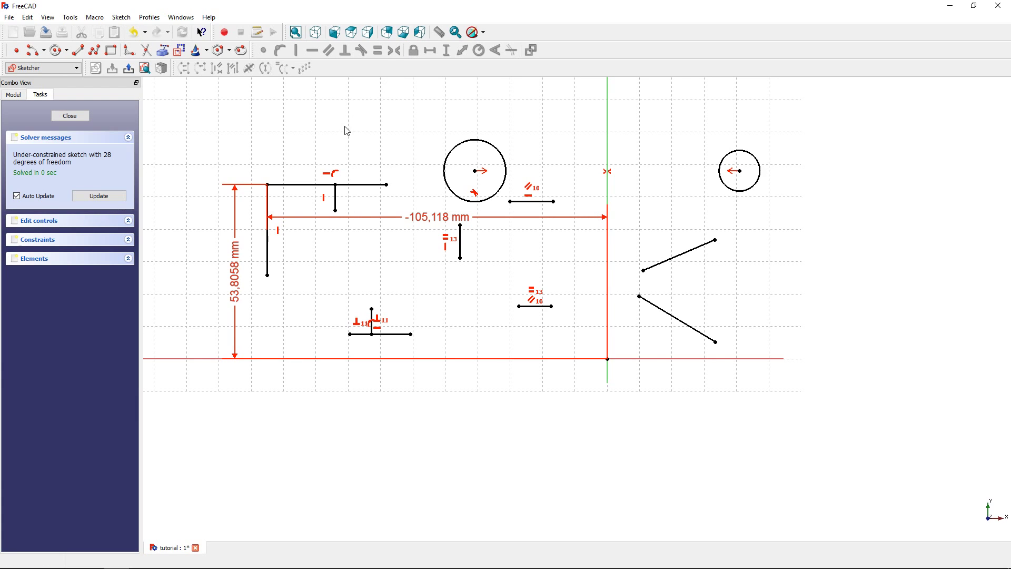
click(304, 185)
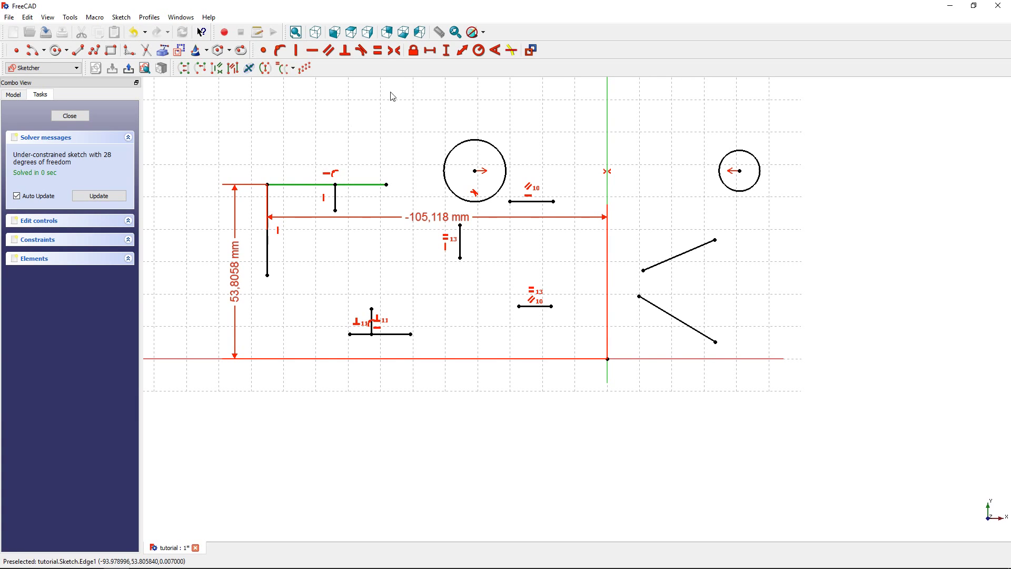
click(431, 52)
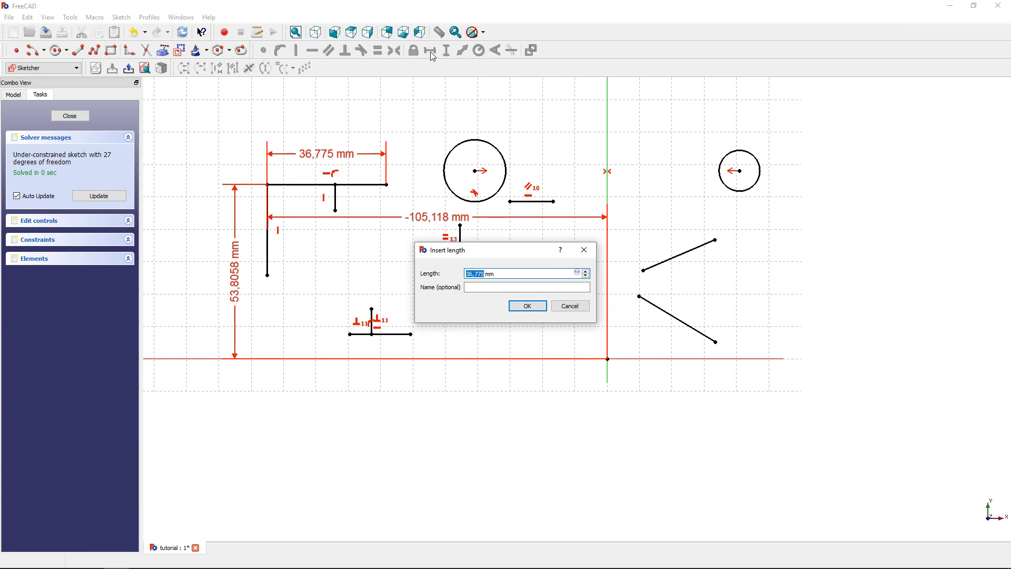
text(2)
key(Return)
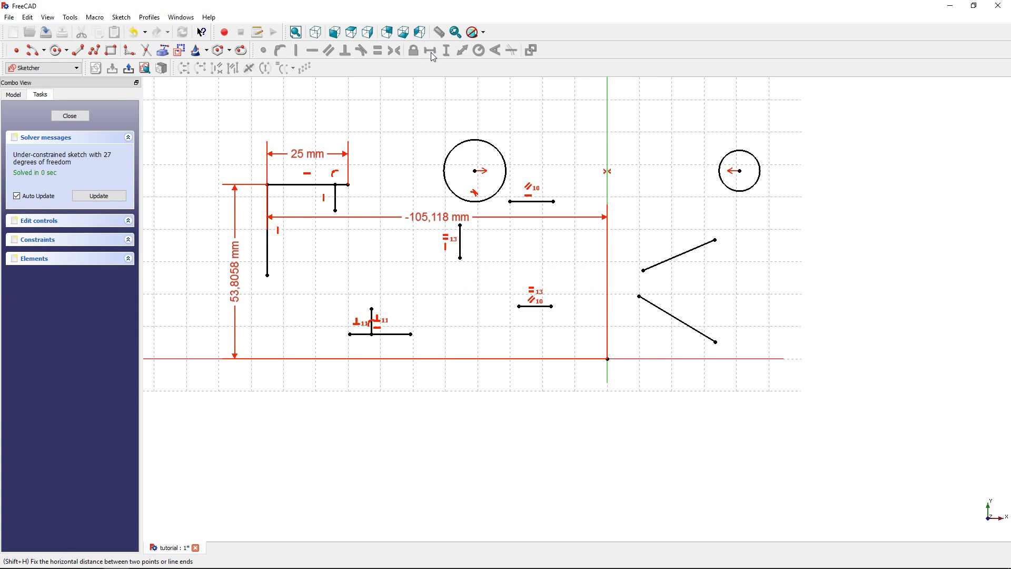
click(460, 234)
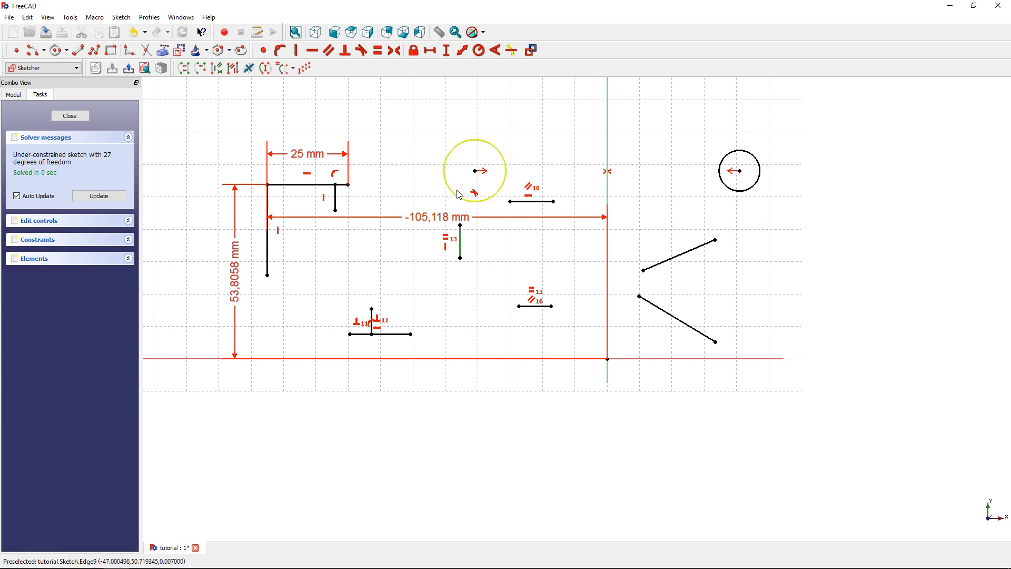
Step: Set the short vertical line's height to 40 mm
click(449, 54)
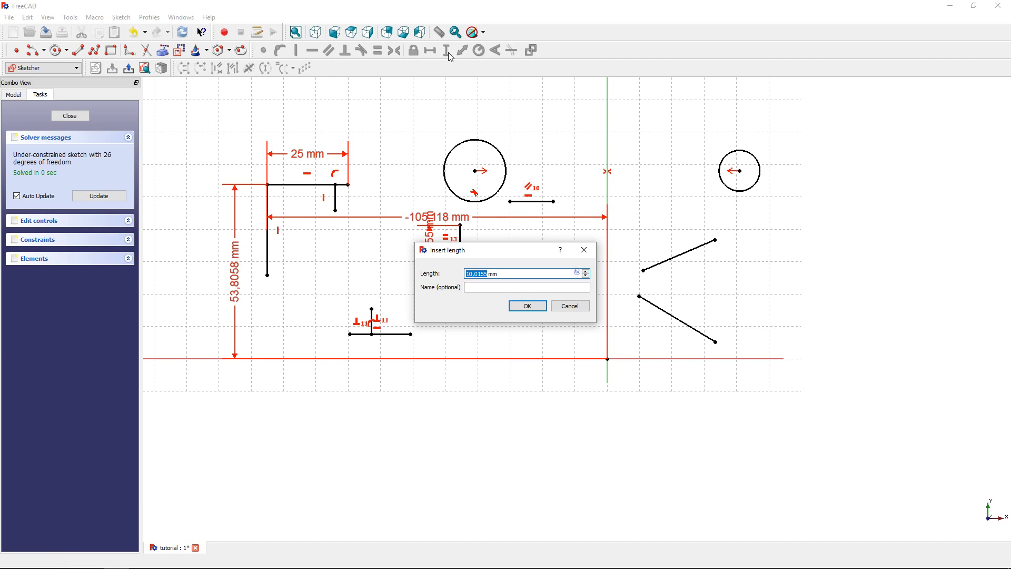
text(40)
key(Return)
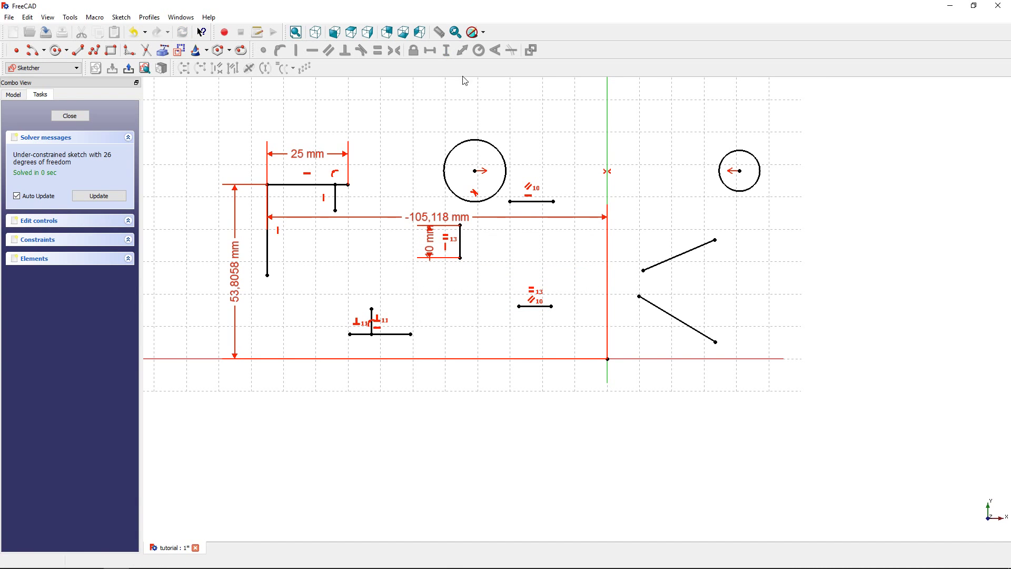
Step: Give the upper-right sloped line a 20 mm length
click(663, 266)
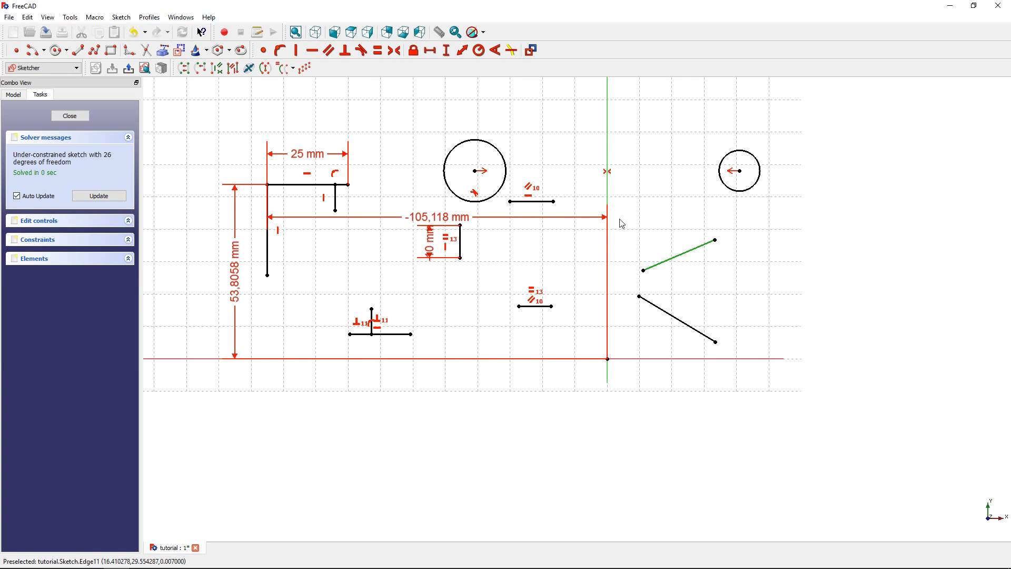
click(463, 52)
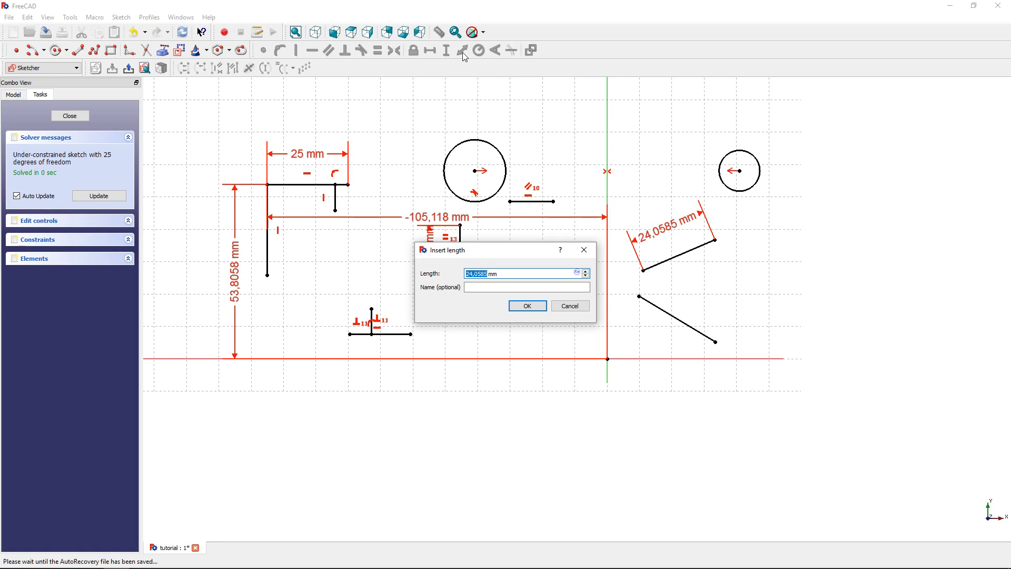
text(20)
key(Return)
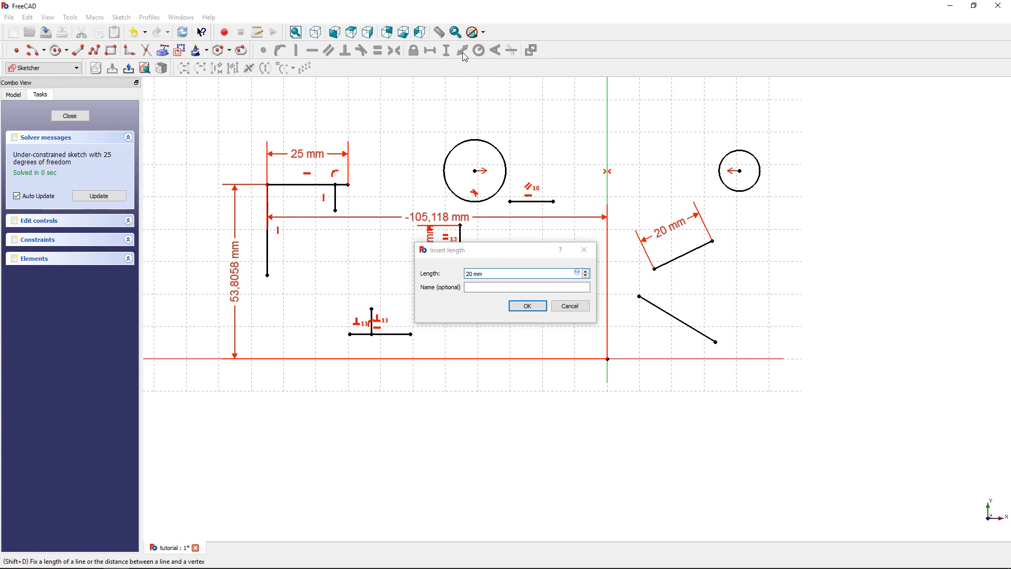
click(483, 144)
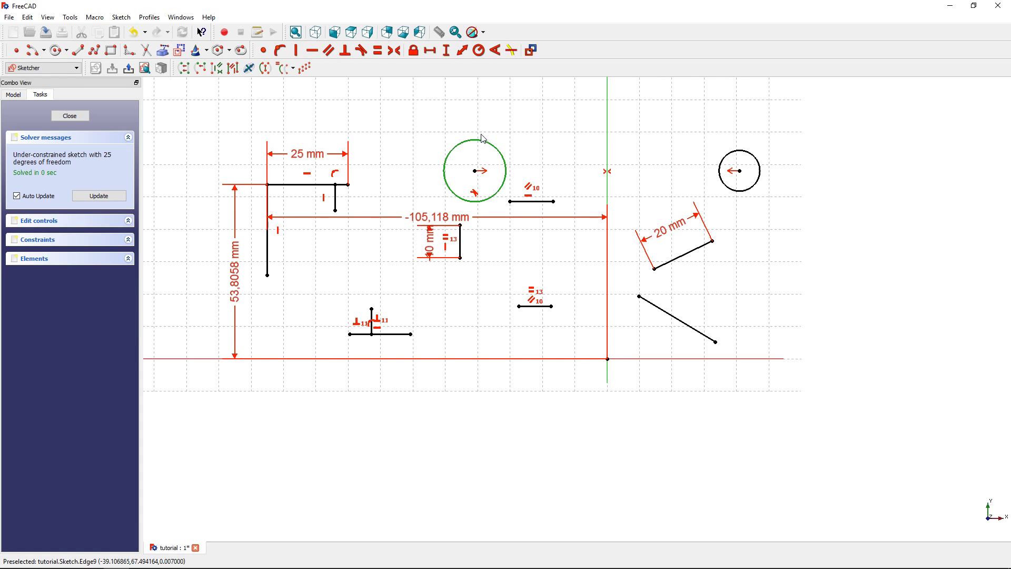
Step: Give the left circle an 8 mm radius
click(478, 50)
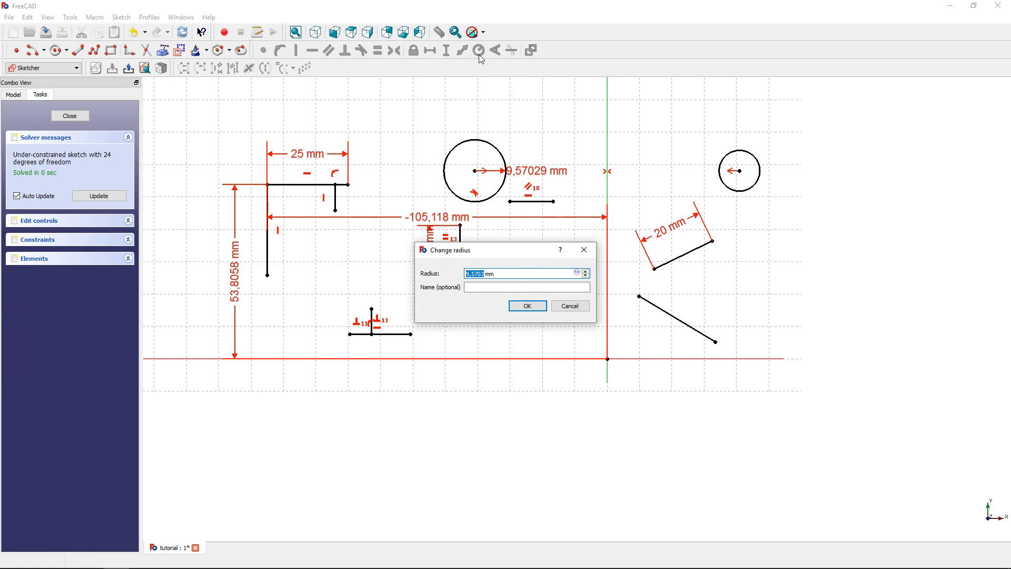
text(8)
key(Return)
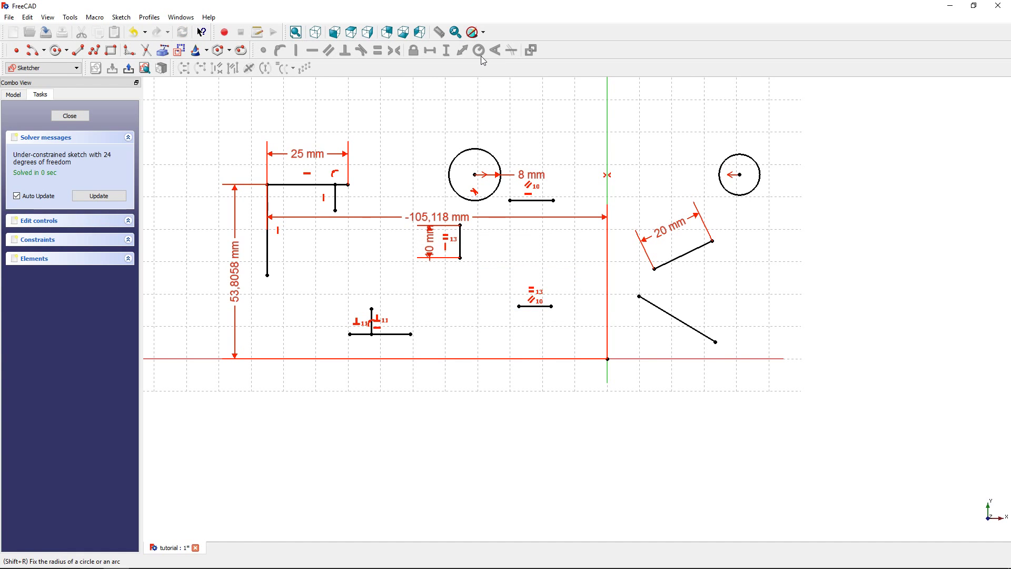
Step: Set a 45° angle between the 20 mm sloped line and the lower sloped line
click(608, 206)
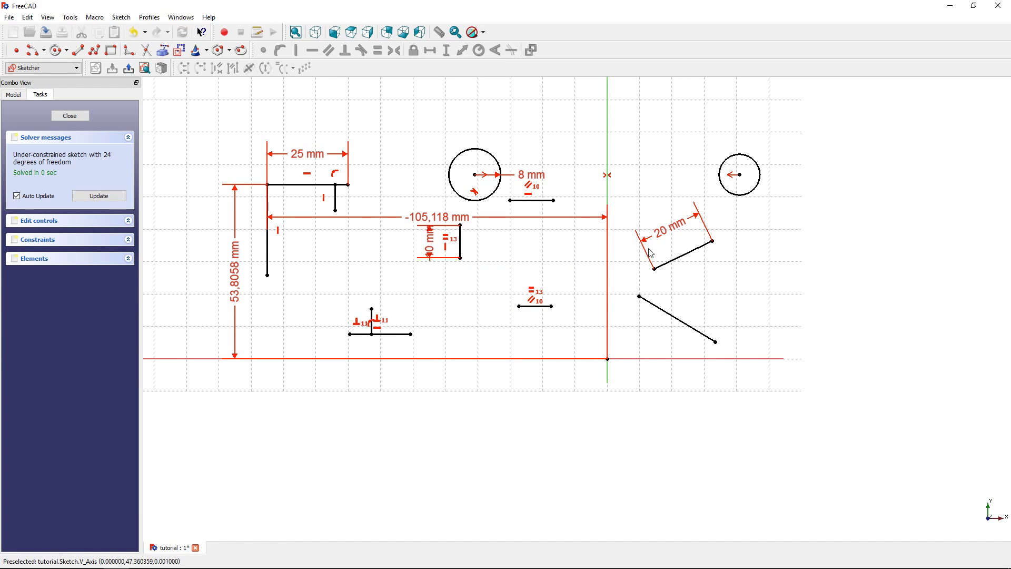
click(660, 265)
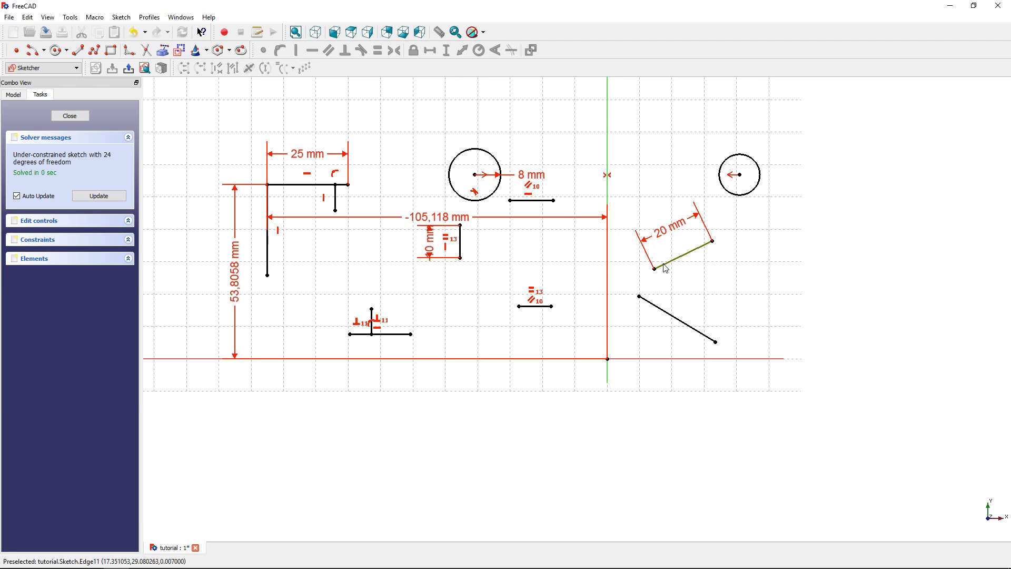
click(650, 304)
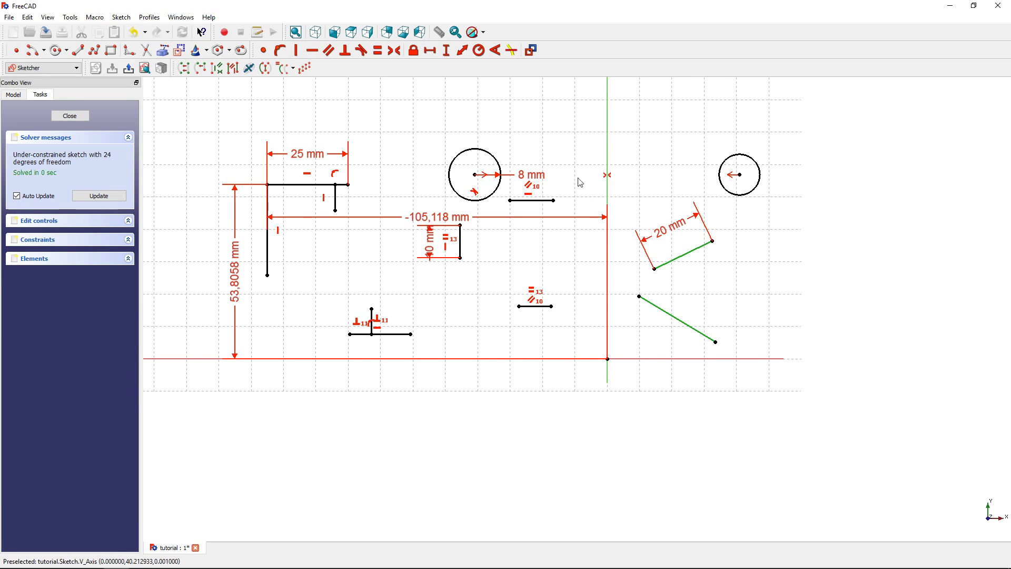
click(495, 50)
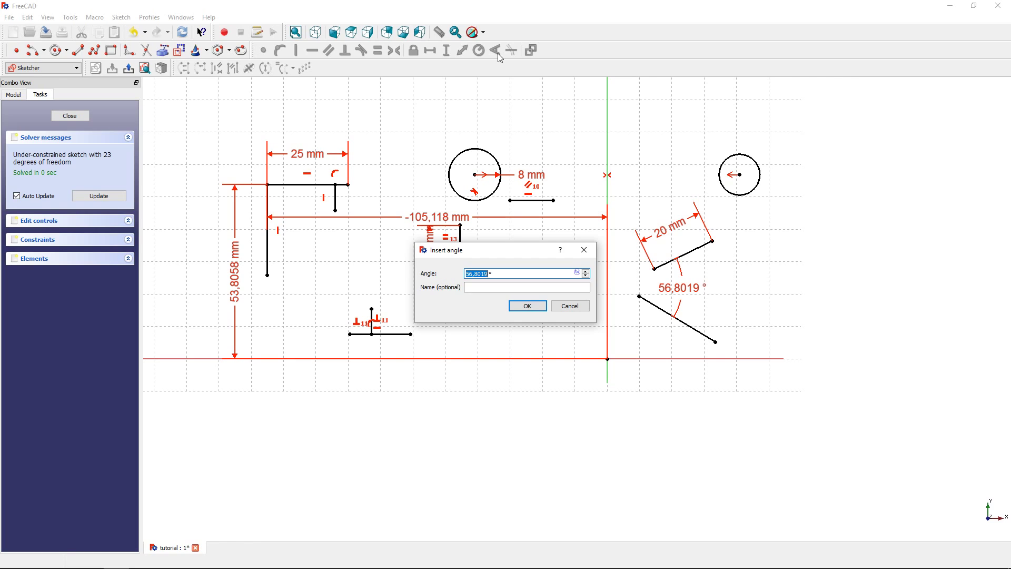
text(45)
key(Return)
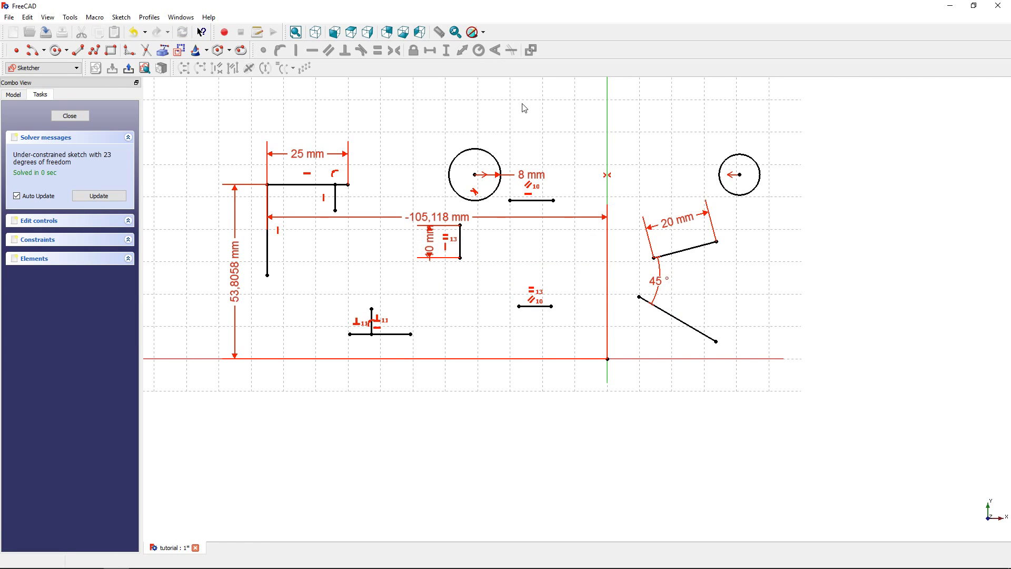